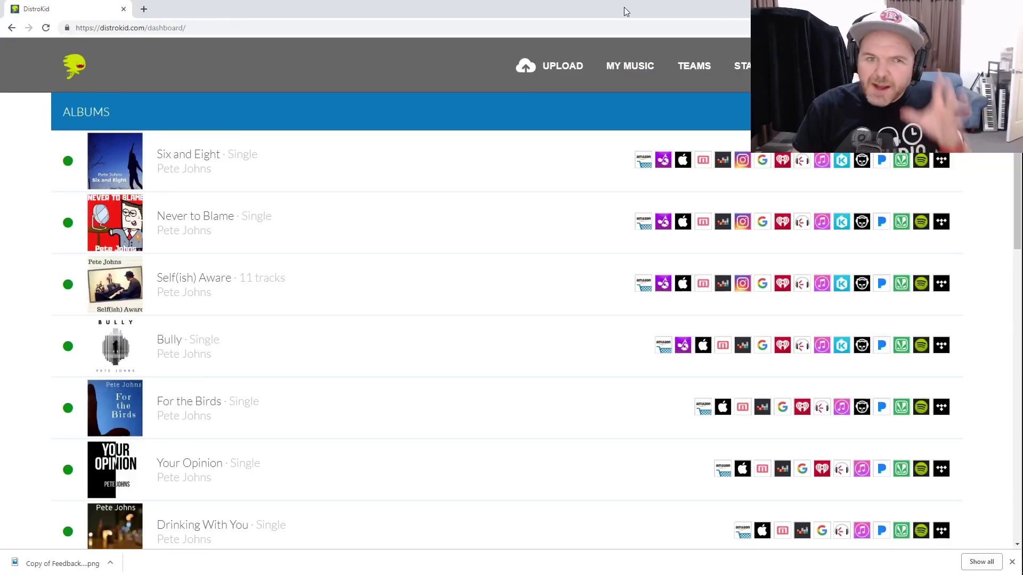
# Browse the My Music list and open the Drinking With You single's release page.
pyautogui.scroll(-4, 389, 258)
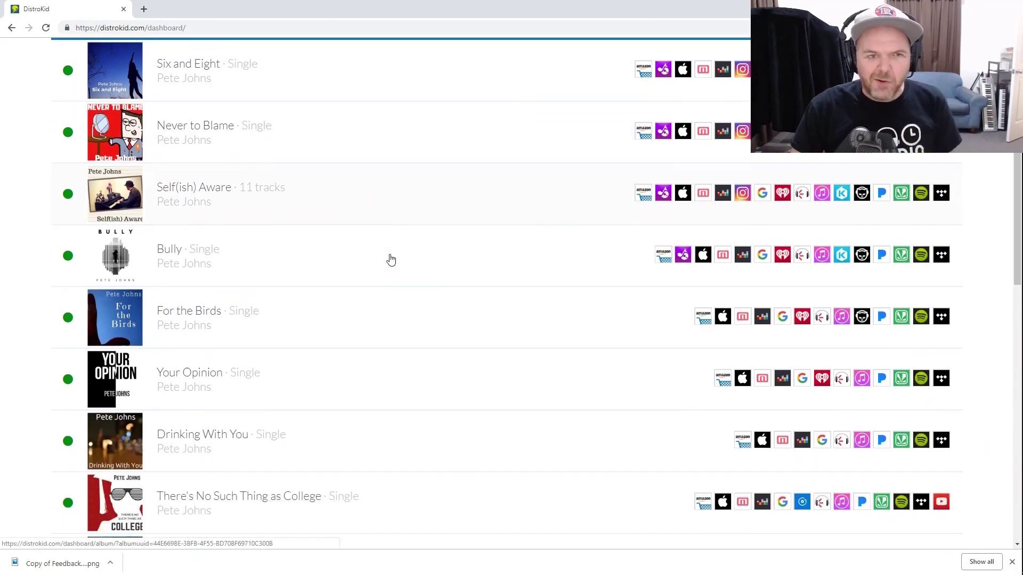
pyautogui.scroll(-4, 390, 258)
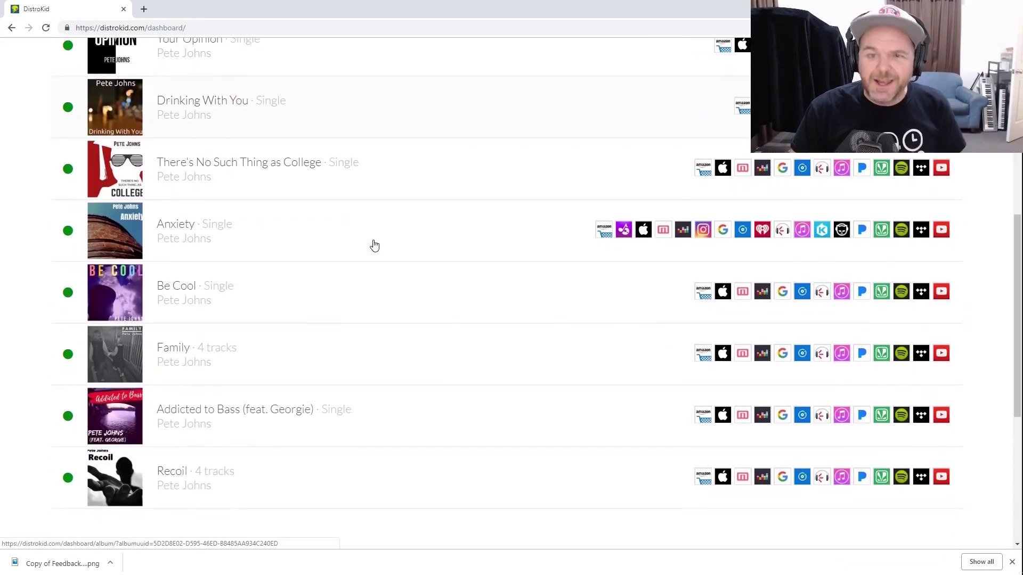
pyautogui.scroll(-1, 372, 244)
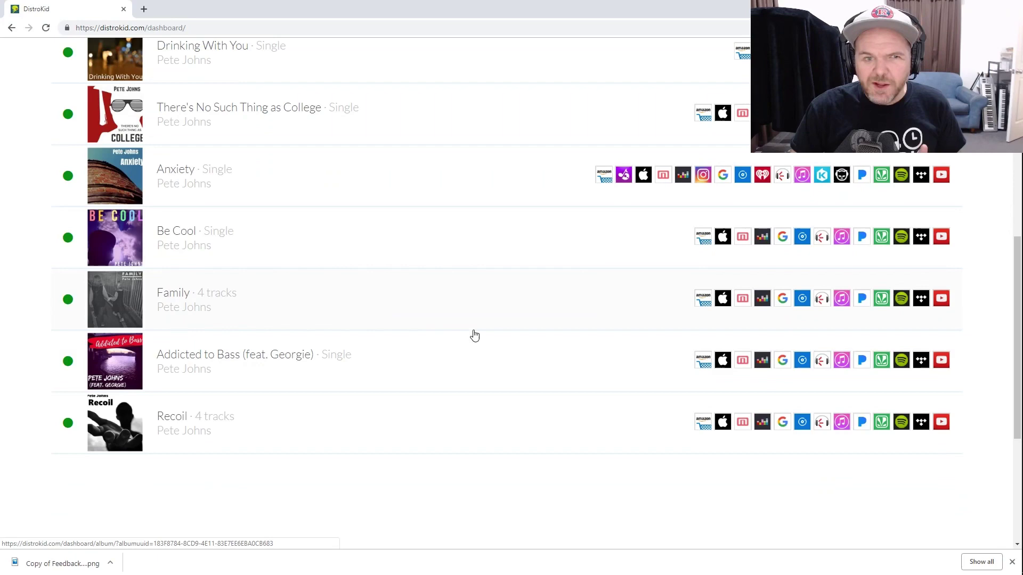
pyautogui.scroll(1, 527, 341)
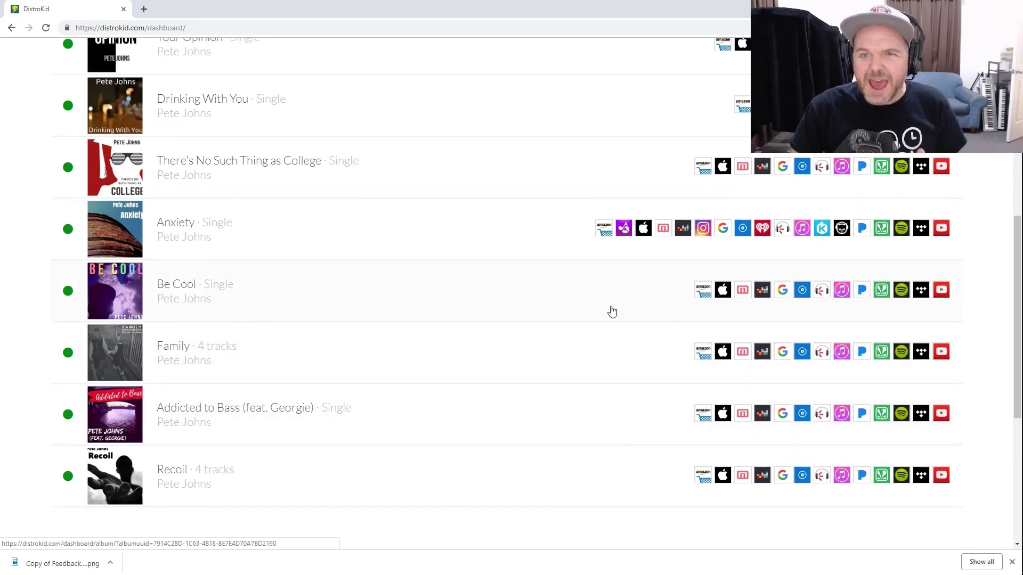
pyautogui.scroll(2, 611, 310)
pyautogui.scroll(2, 590, 291)
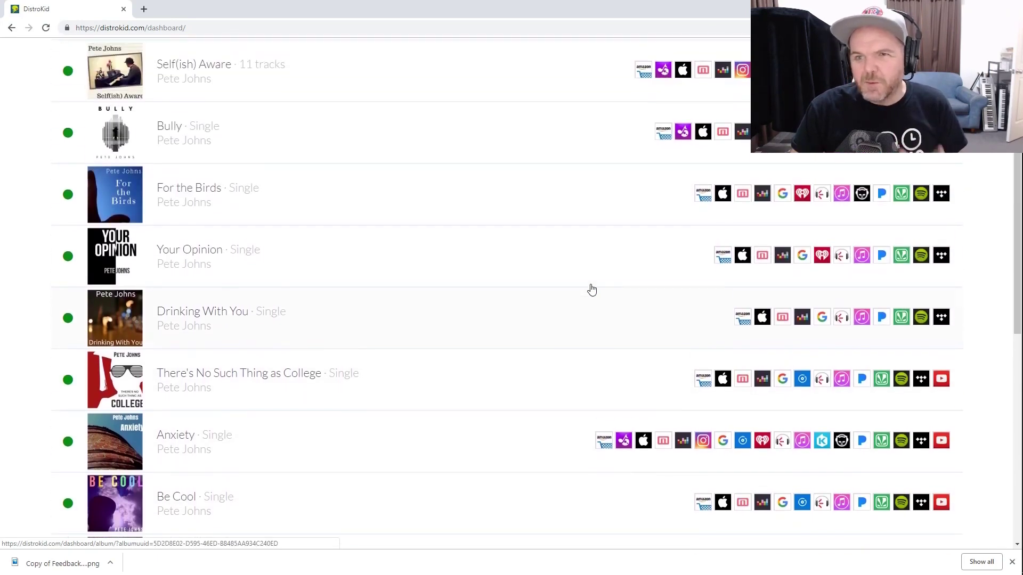
pyautogui.scroll(4, 590, 290)
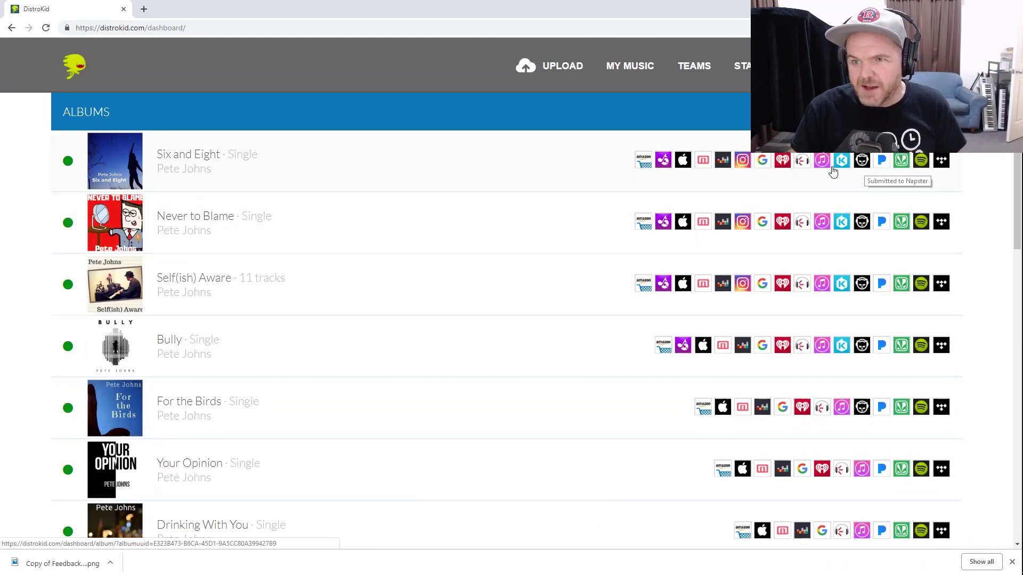
pyautogui.moveTo(840, 170)
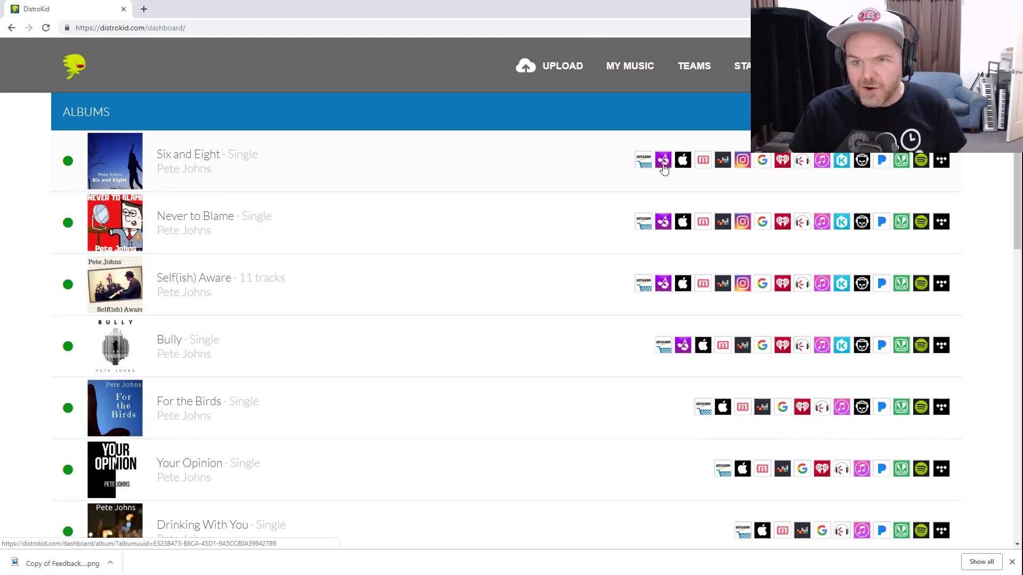
pyautogui.moveTo(664, 168)
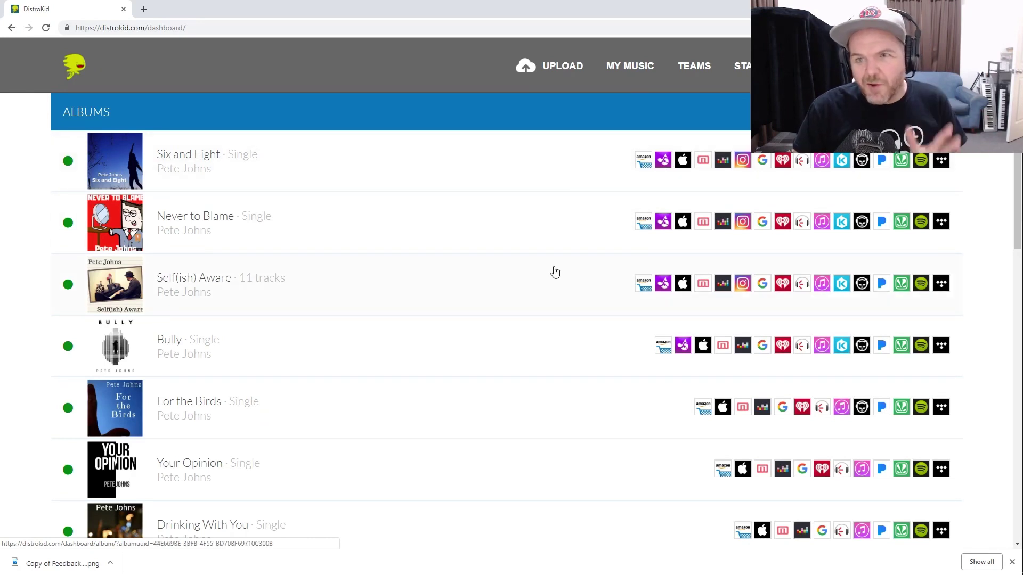
pyautogui.scroll(-4, 550, 248)
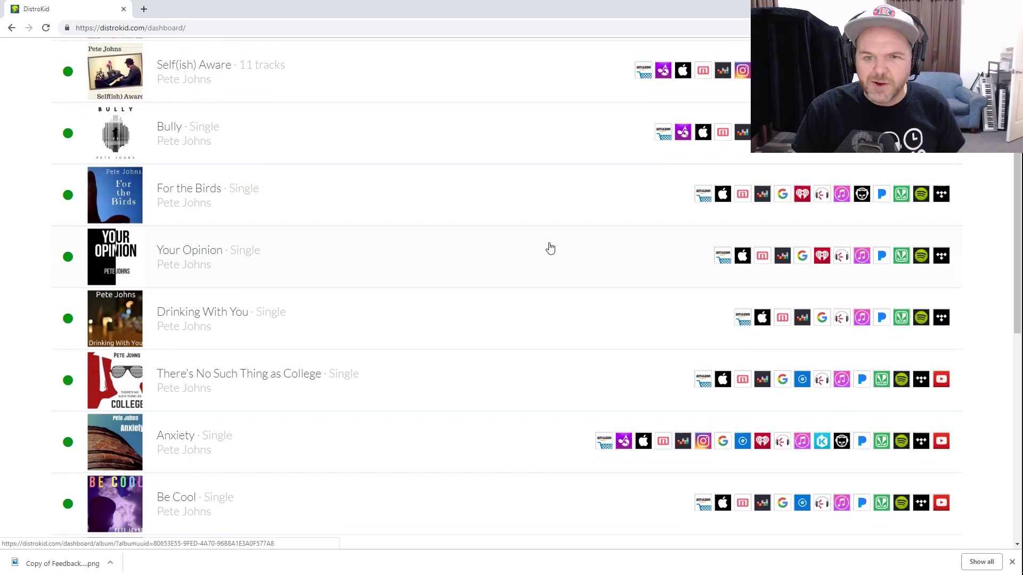
pyautogui.scroll(-1, 550, 249)
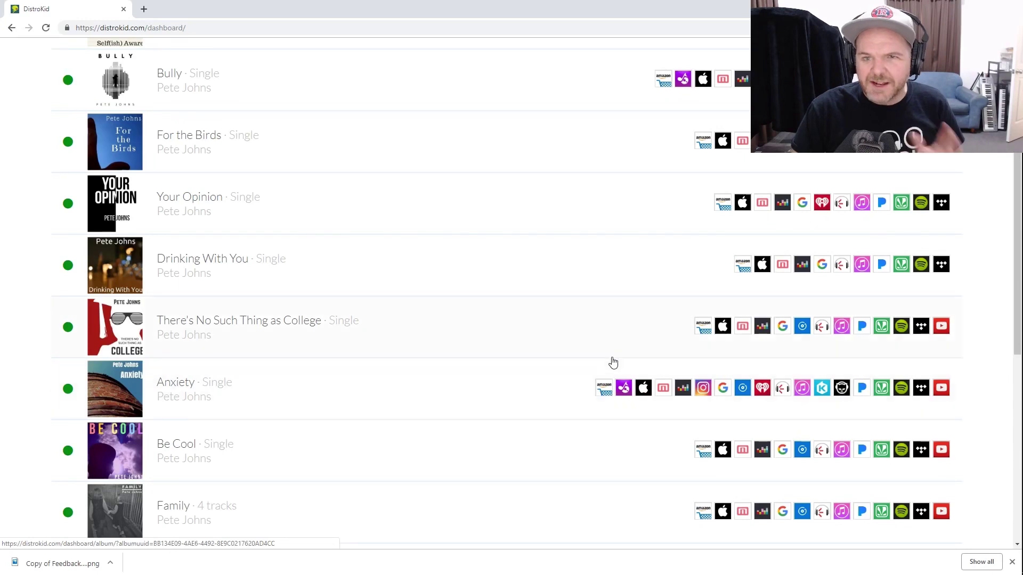
pyautogui.scroll(2, 617, 365)
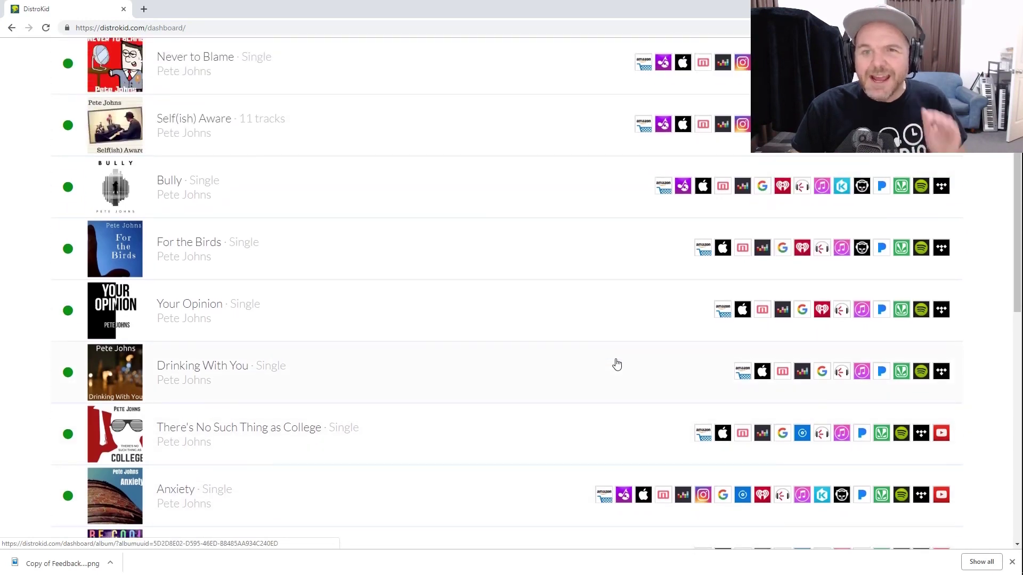
pyautogui.scroll(1, 616, 365)
pyautogui.scroll(-2, 614, 362)
pyautogui.scroll(-1, 601, 364)
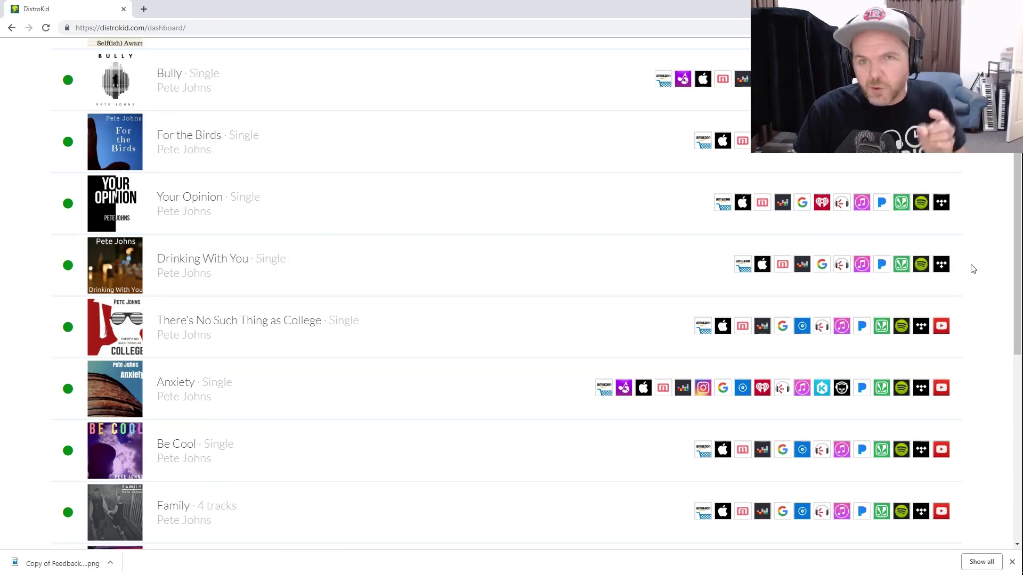
pyautogui.scroll(5, 636, 71)
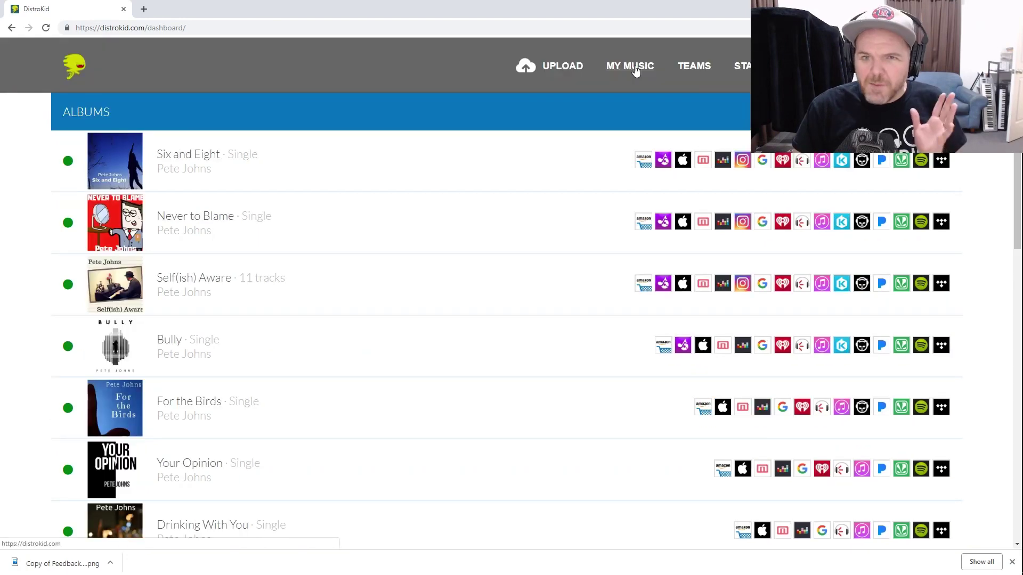
pyautogui.scroll(-4, 207, 244)
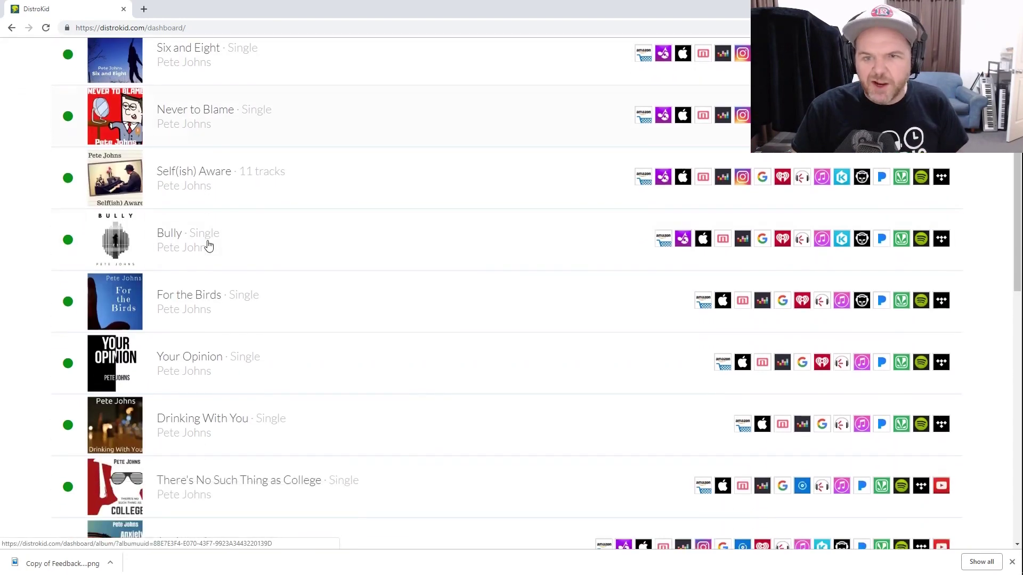
pyautogui.click(201, 319)
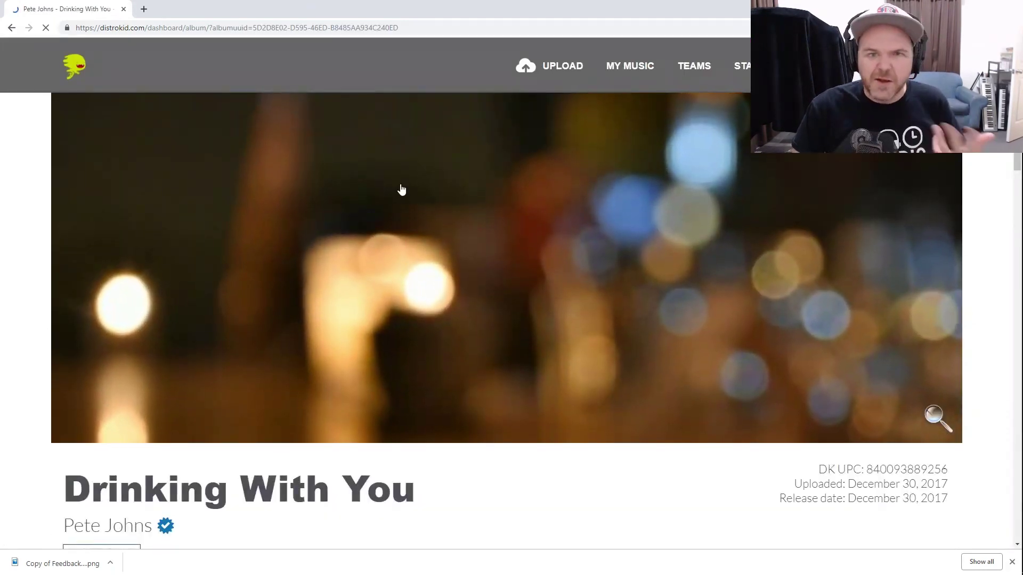
# Add Drinking With You to more free stores, including Anghami, iHeartRadio, KKBox and Napster.
pyautogui.scroll(-7, 408, 222)
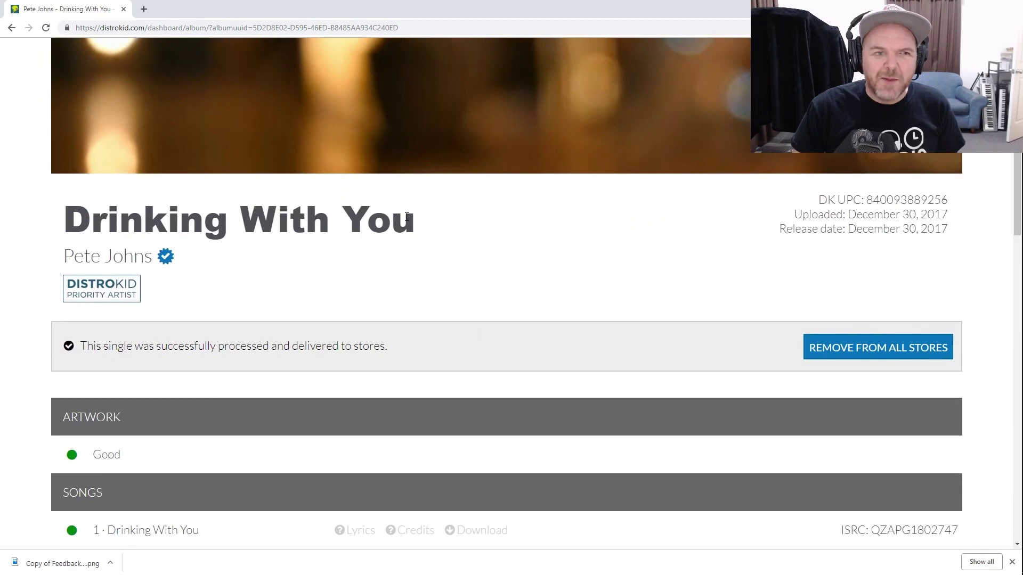
pyautogui.scroll(-3, 406, 217)
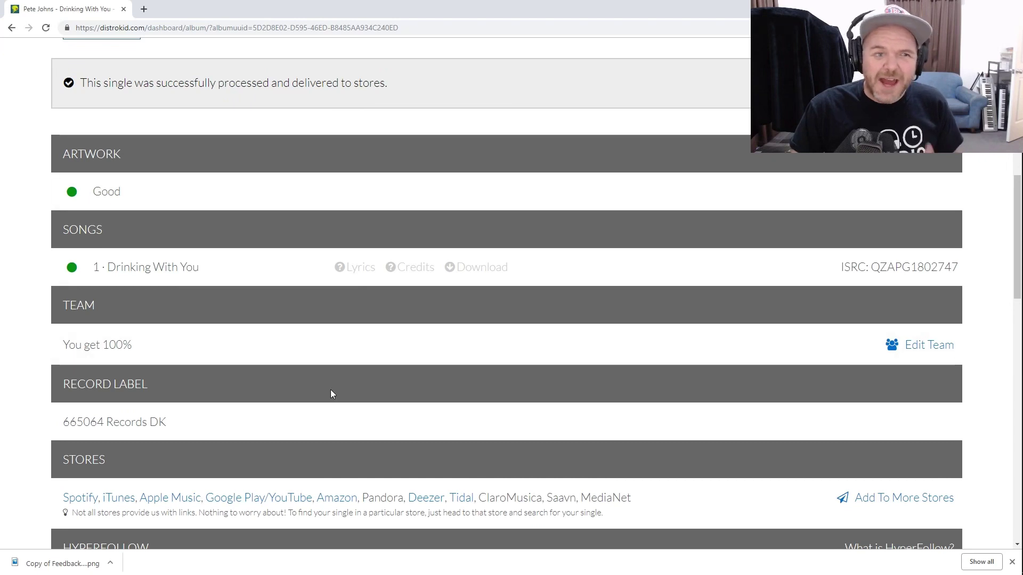
pyautogui.scroll(-3, 388, 238)
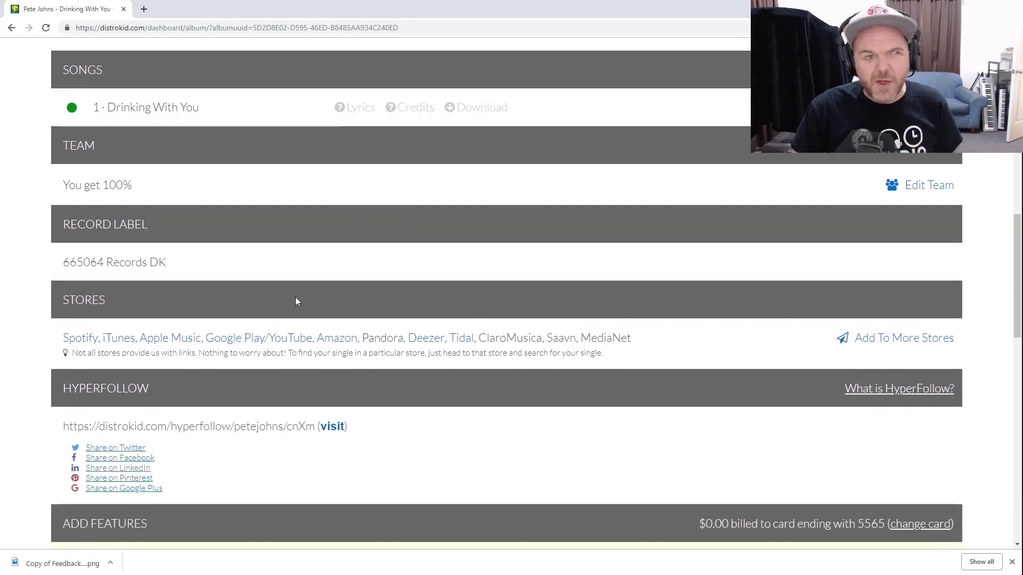
pyautogui.scroll(-2, 298, 293)
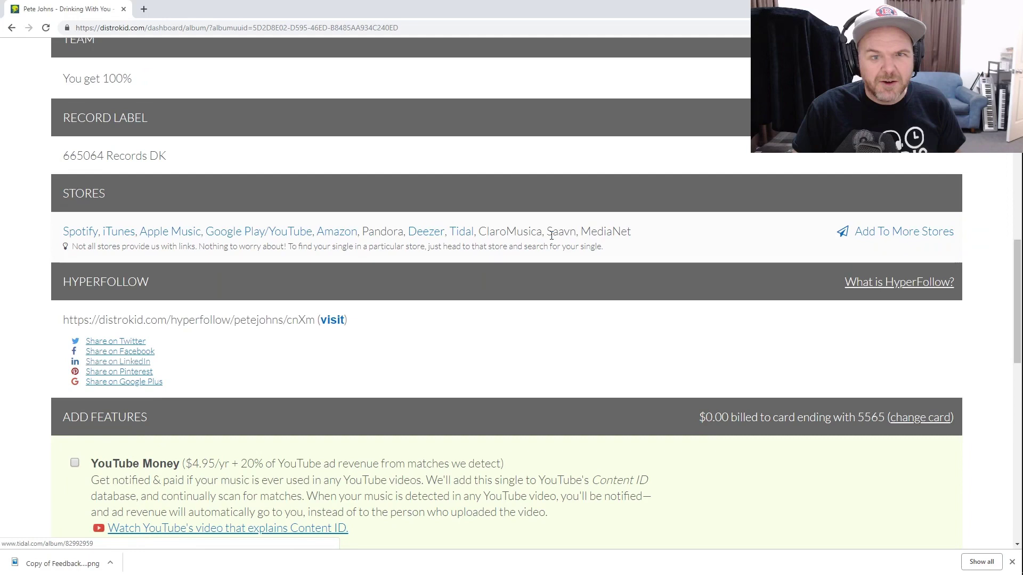
pyautogui.click(902, 235)
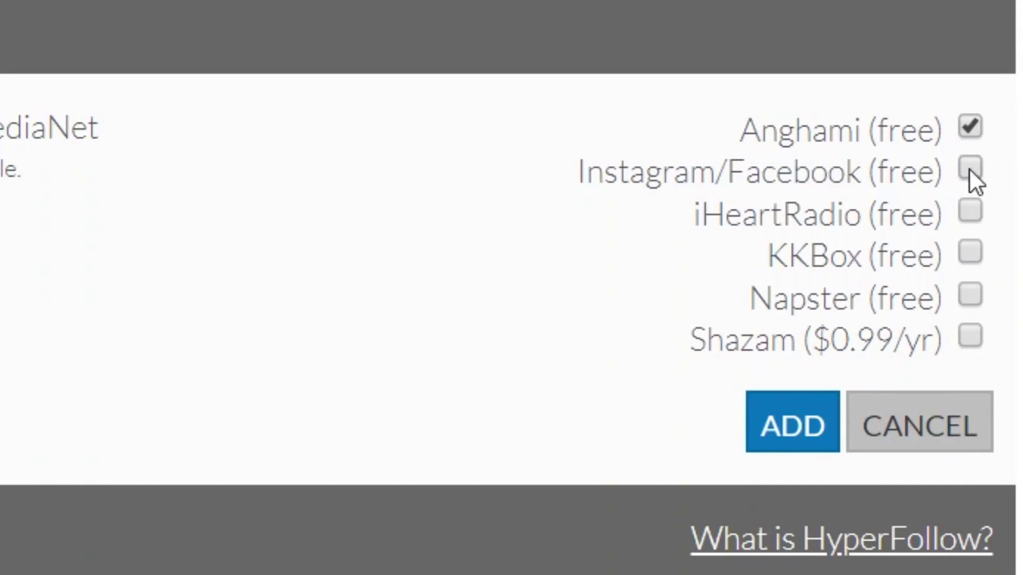
pyautogui.click(973, 294)
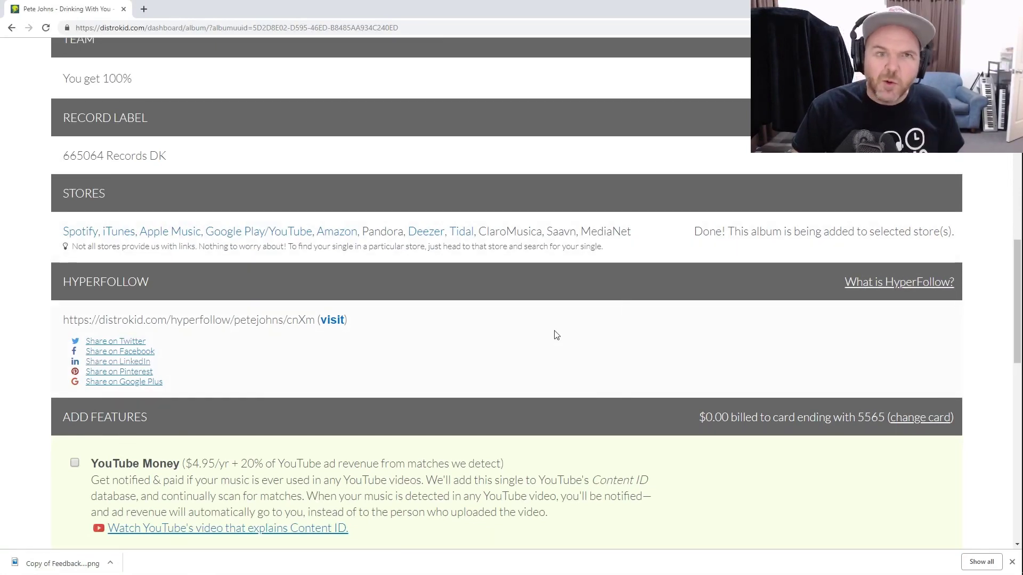
# Return to My Music and check the new store icons on the Drinking With You row.
pyautogui.scroll(6, 556, 334)
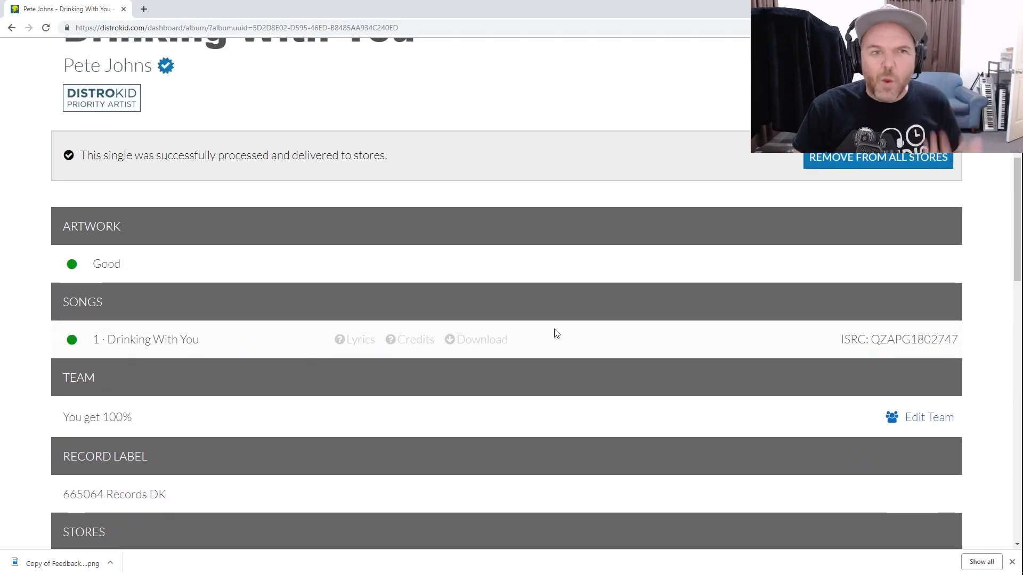
pyautogui.scroll(2, 556, 334)
pyautogui.scroll(-3, 556, 334)
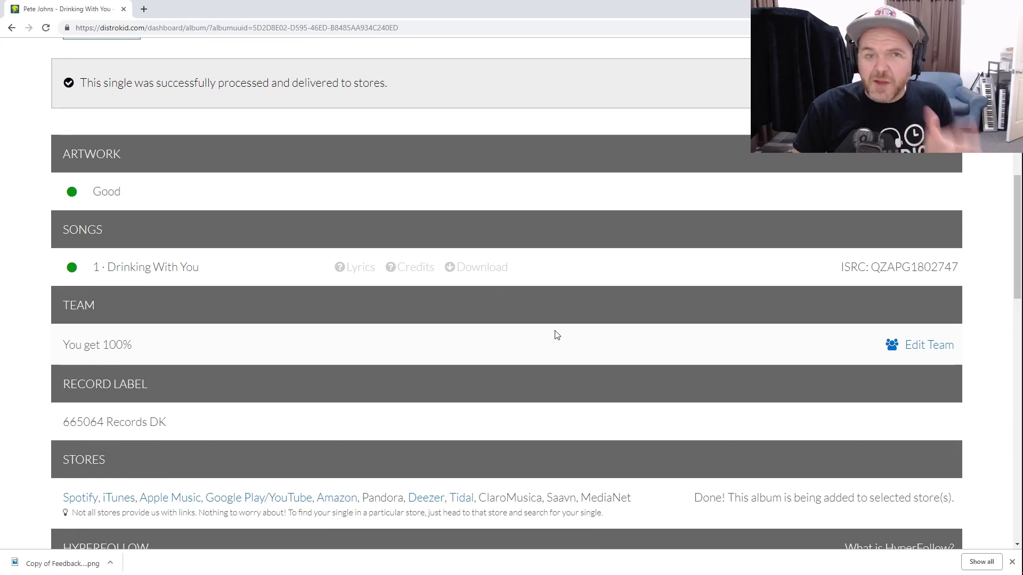
pyautogui.scroll(-2, 555, 330)
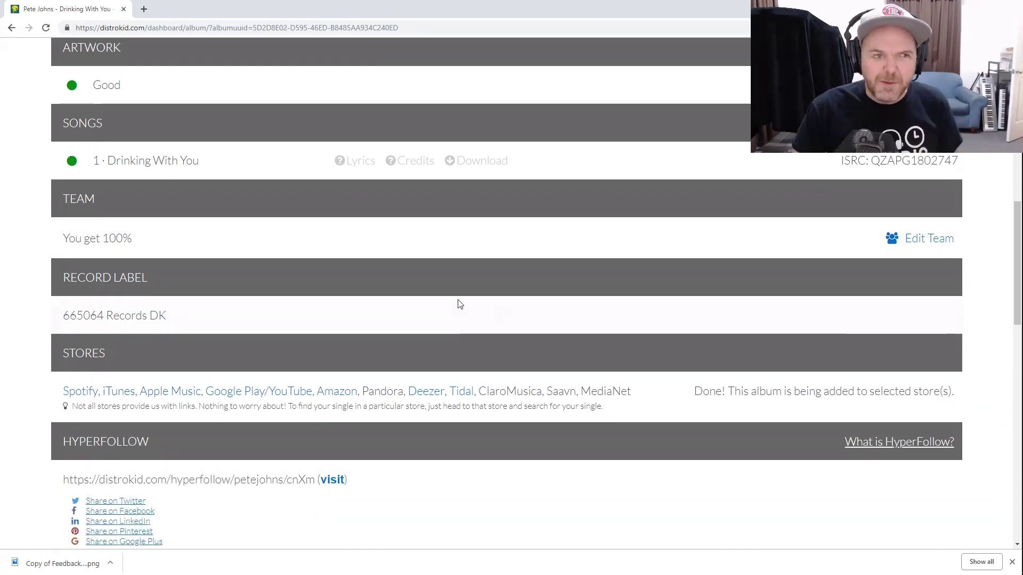
pyautogui.scroll(1, 457, 304)
pyautogui.scroll(12, 219, 125)
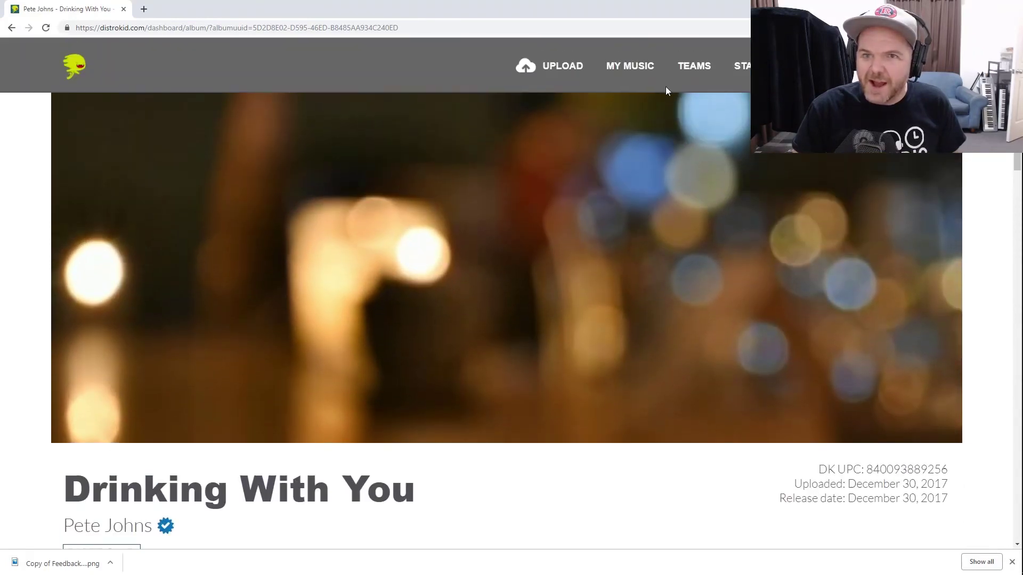
pyautogui.click(636, 69)
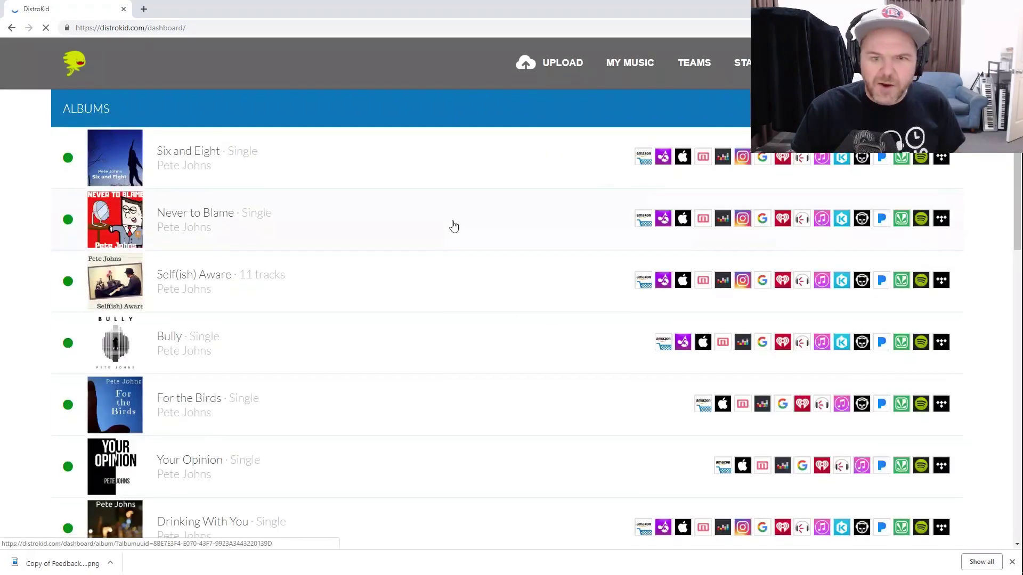
pyautogui.scroll(-3, 457, 230)
pyautogui.scroll(-2, 458, 230)
pyautogui.scroll(1, 374, 231)
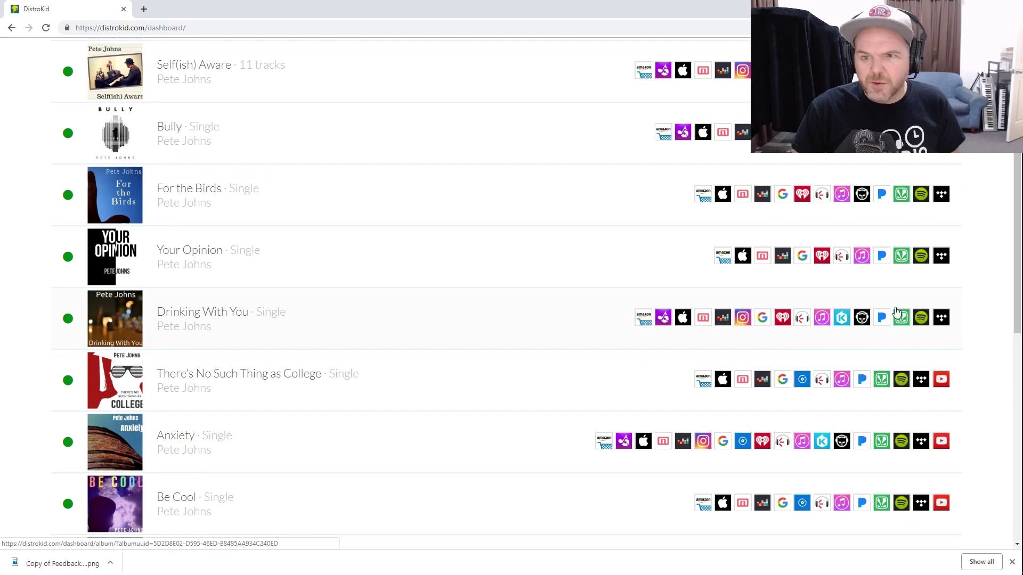
# Open the Your Opinion single's release page.
pyautogui.click(195, 256)
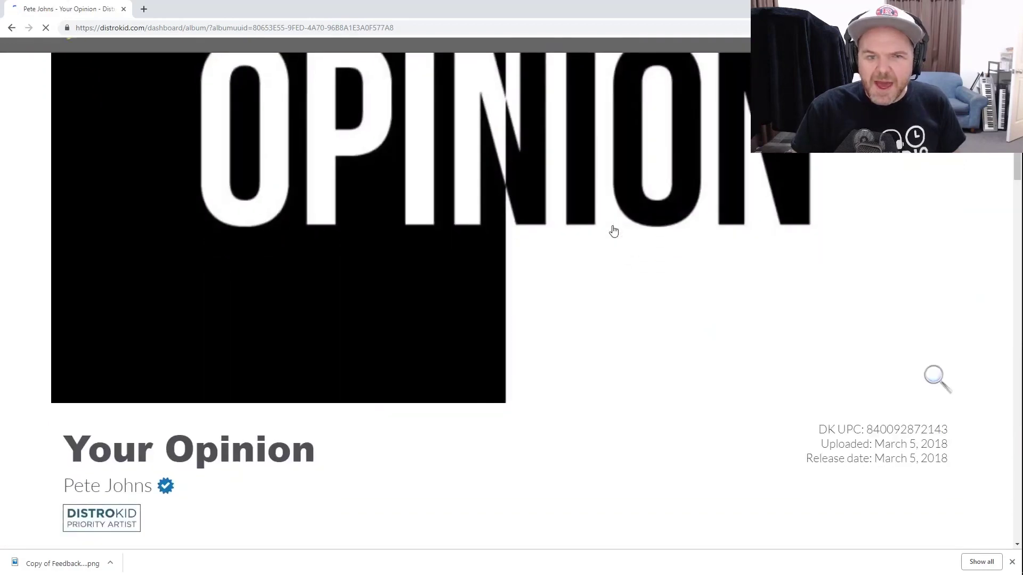
pyautogui.scroll(-10, 609, 234)
pyautogui.scroll(-2, 611, 233)
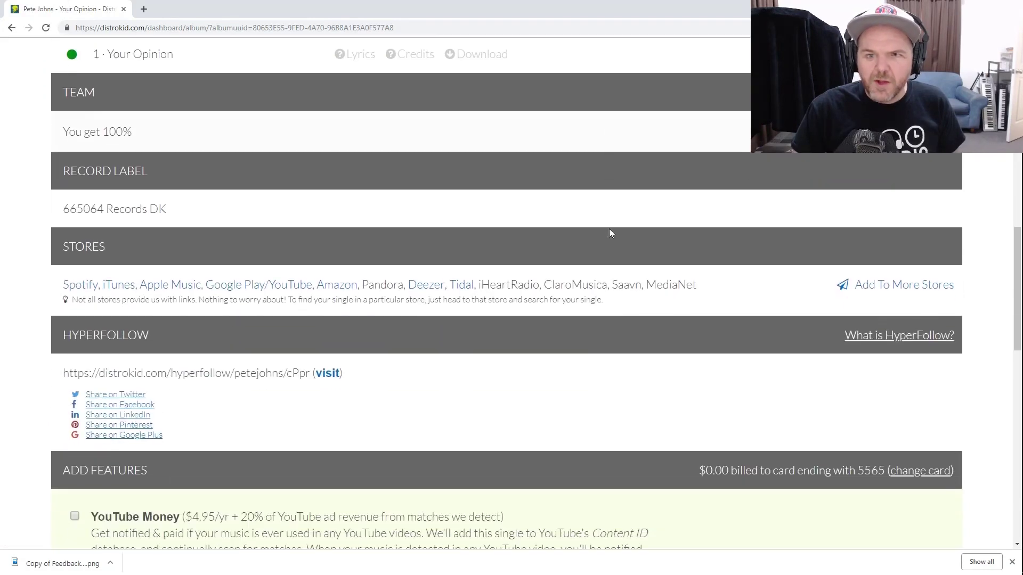
# Tick Anghami, Instagram/Facebook and KKBox for Your Opinion and submit, leaving Shazam out.
pyautogui.click(903, 288)
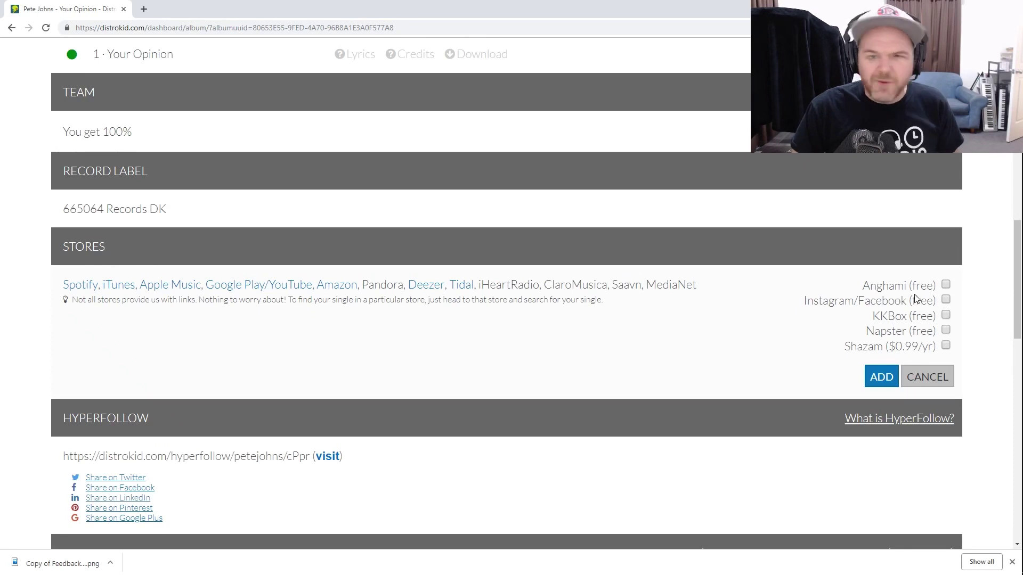
pyautogui.click(946, 286)
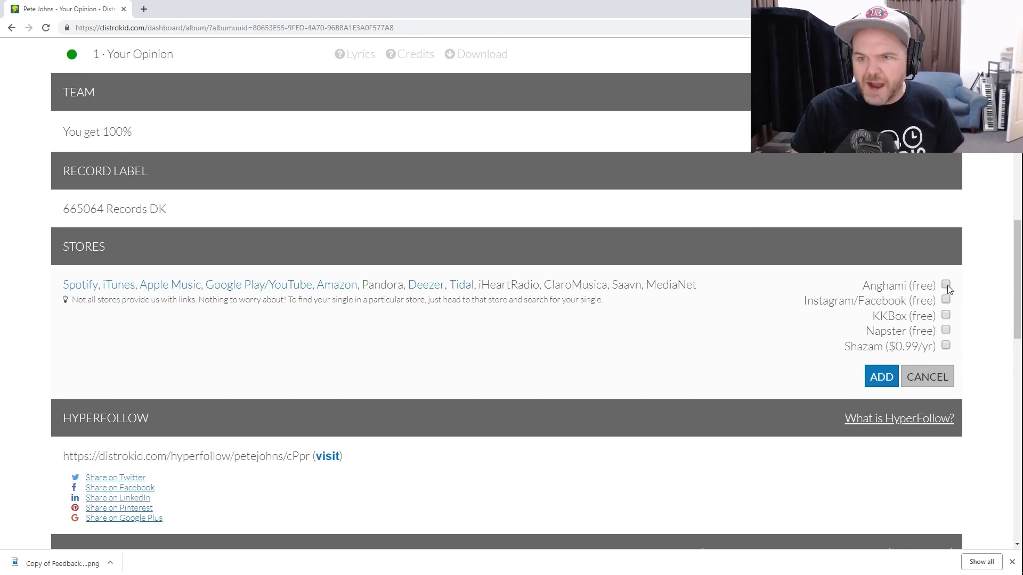
pyautogui.click(946, 300)
pyautogui.click(946, 315)
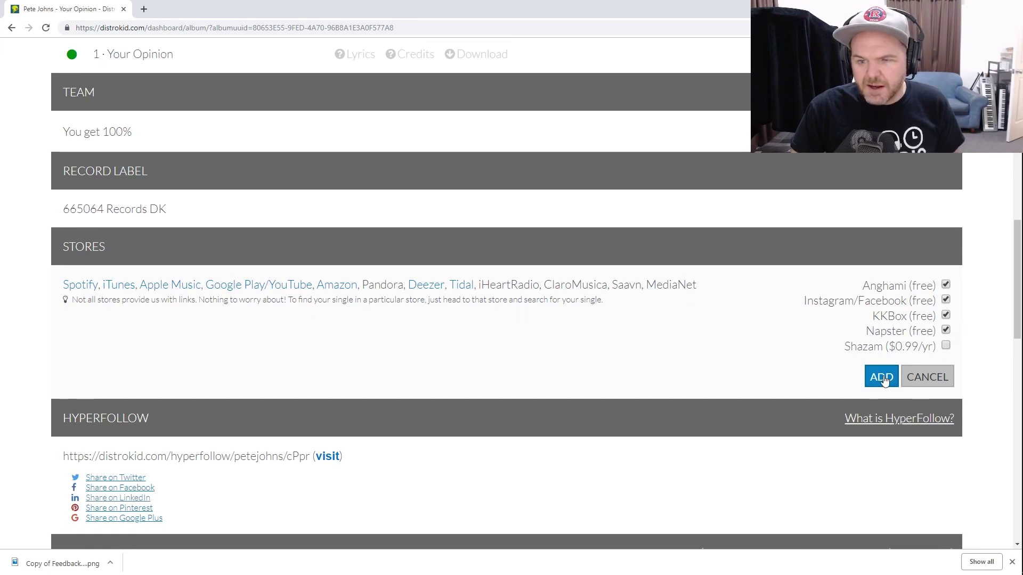
pyautogui.click(881, 377)
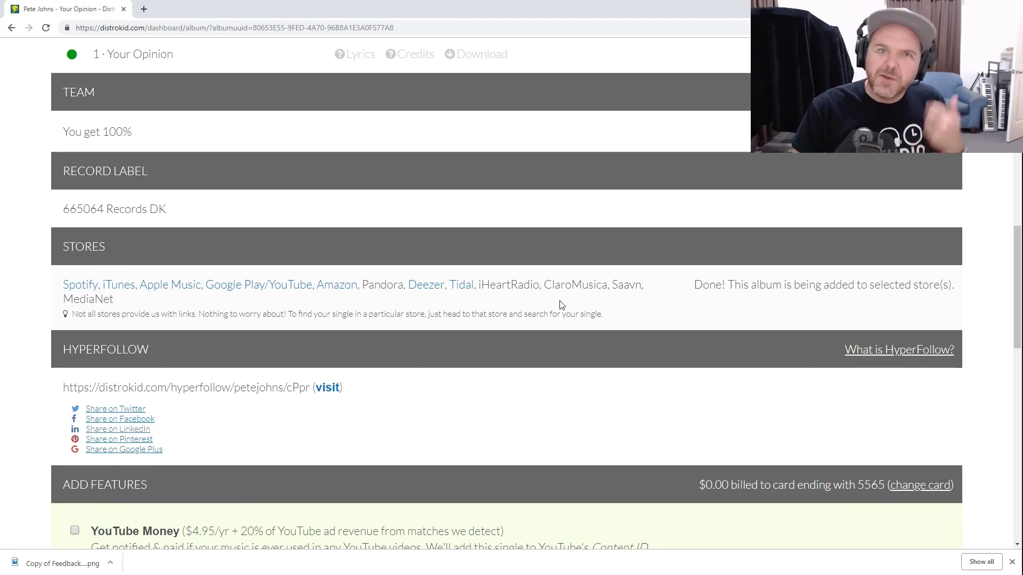
# Go from the Your Opinion page back to the My Music release list via the header.
pyautogui.scroll(12, 618, 307)
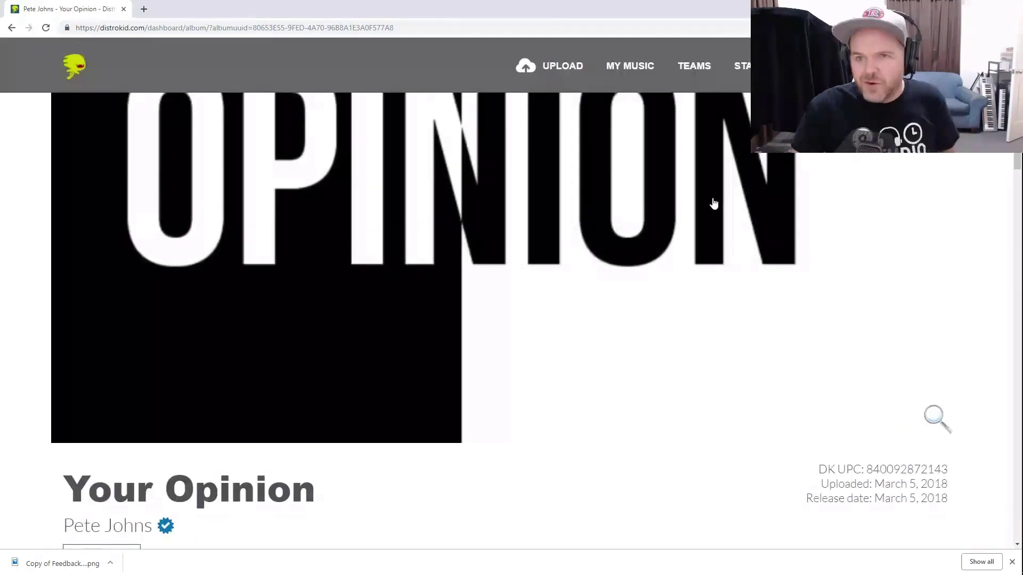
pyautogui.click(630, 68)
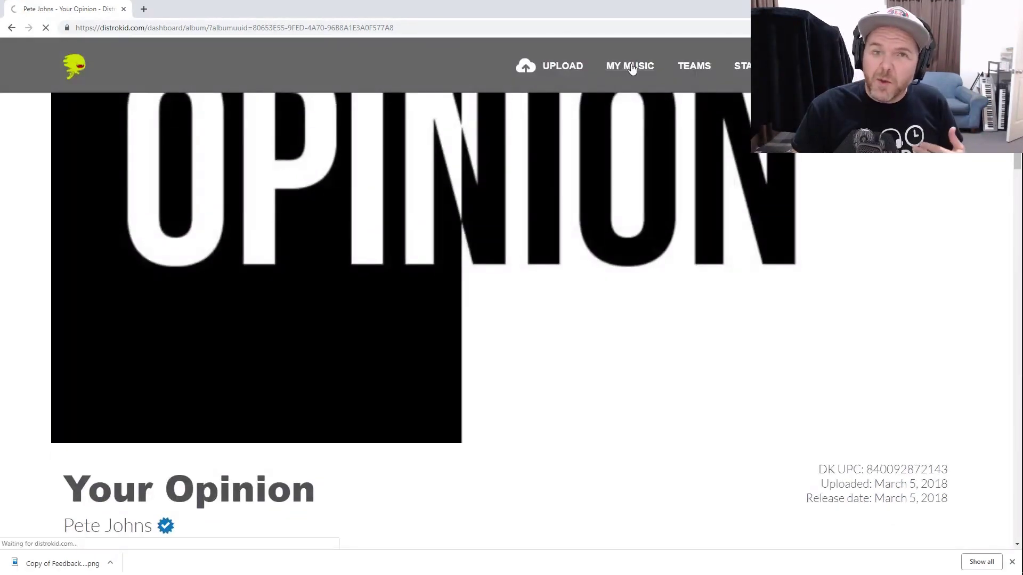